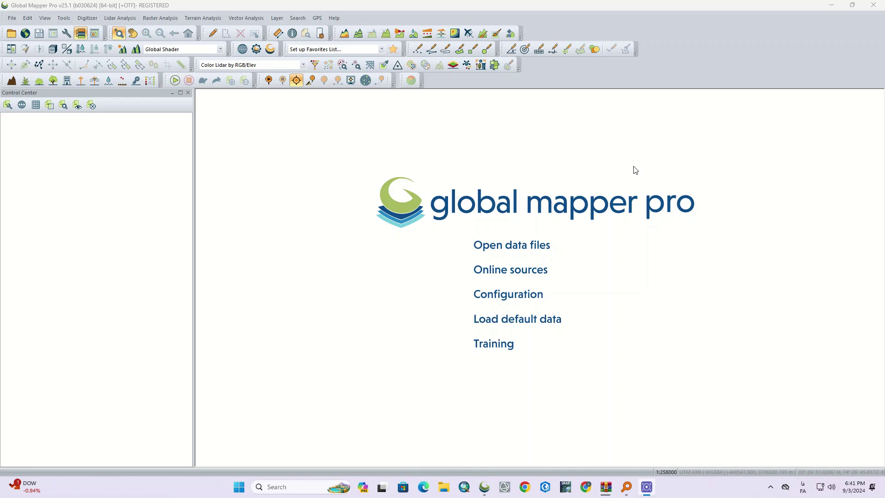
Load the recently used Ostan_Plus_EN.shp shapefile and check the workspace's projection settings.
click(10, 18)
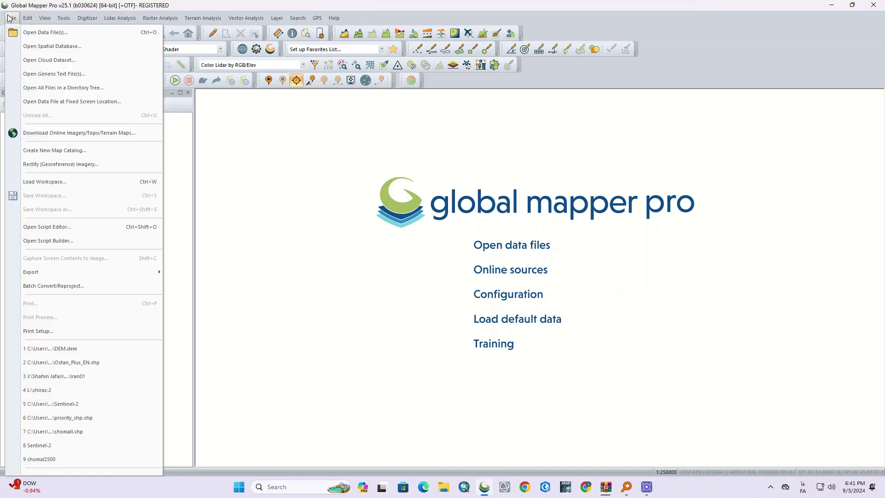
click(87, 364)
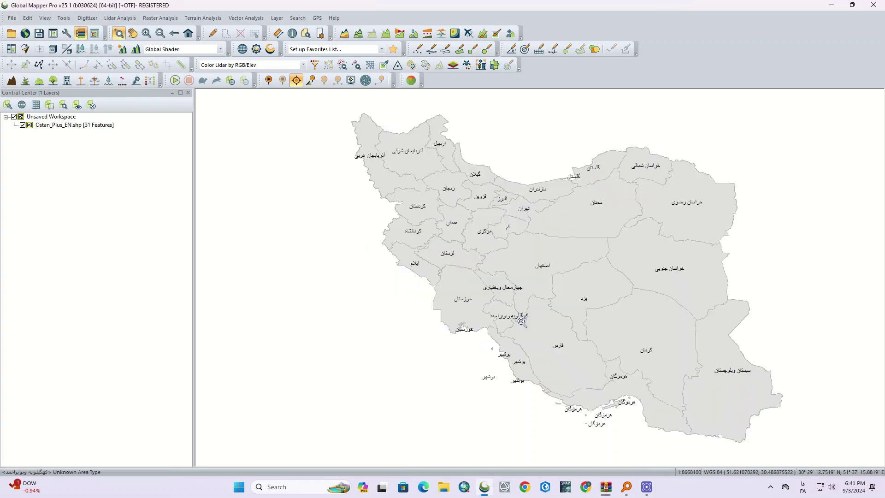
double_click(51, 117)
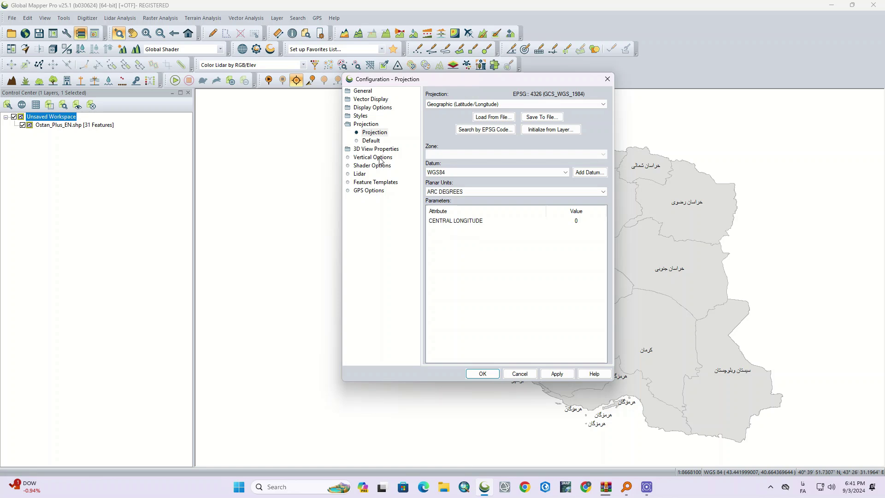
click(608, 81)
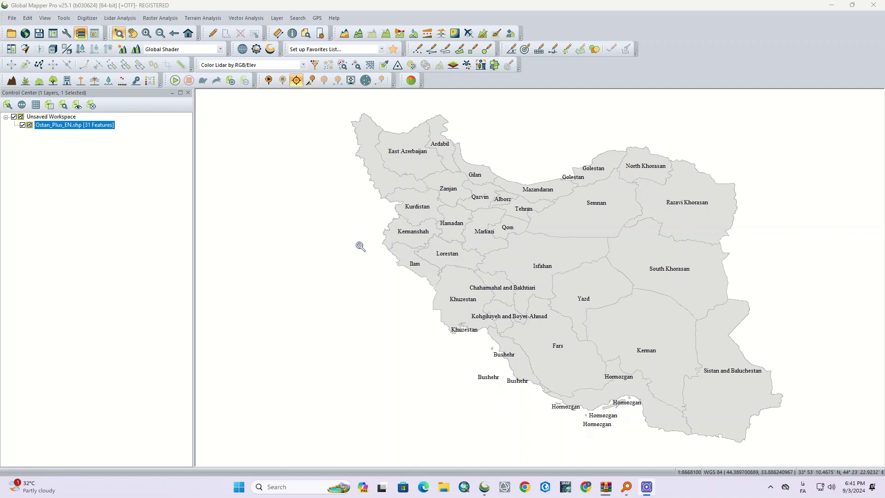
Download SRTM Worldwide Elevation Data (1-arc-second Resolution, SRTM Plus V3) limited to the selected East Azerbaijan province polygon.
click(212, 34)
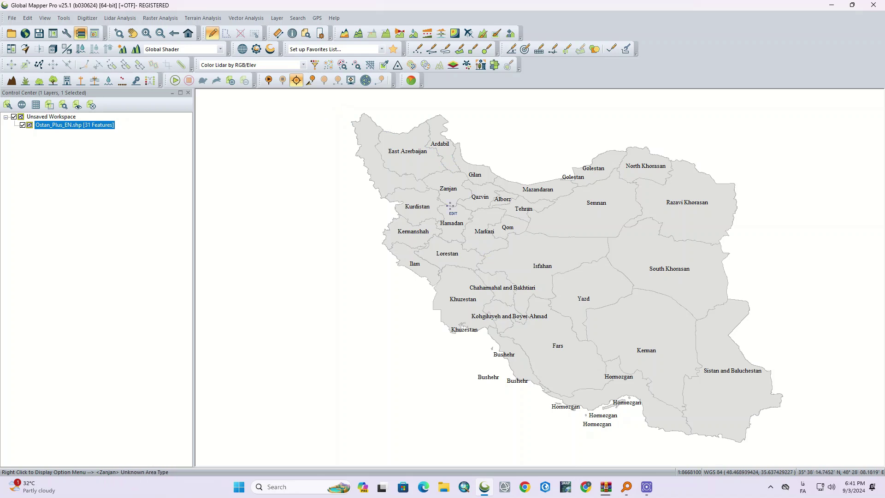
click(419, 162)
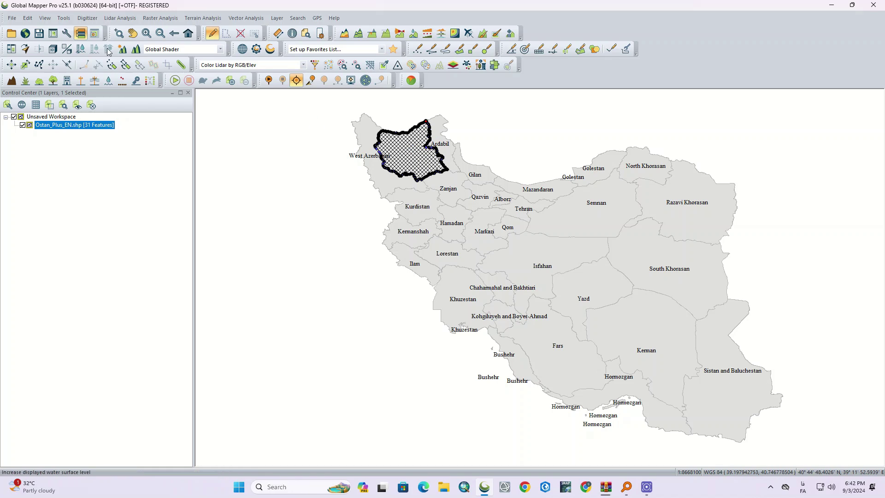
click(25, 34)
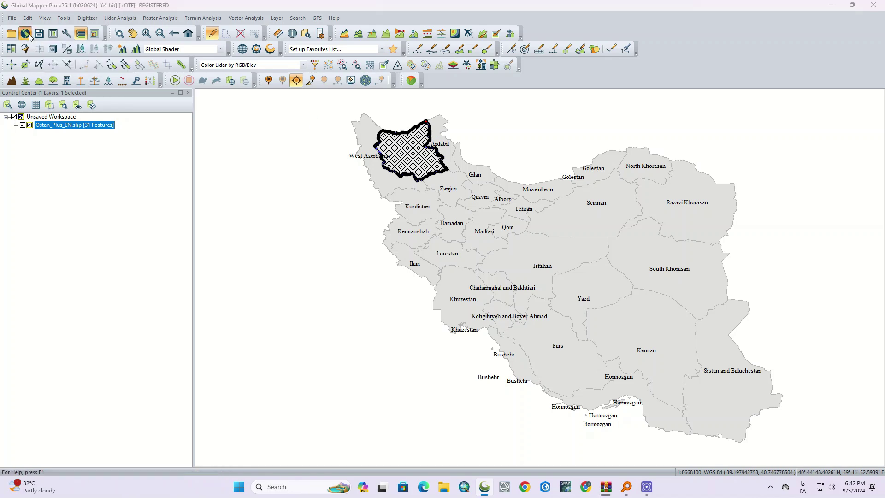
drag(427, 94, 233, 115)
scroll(184, 184, up, 3)
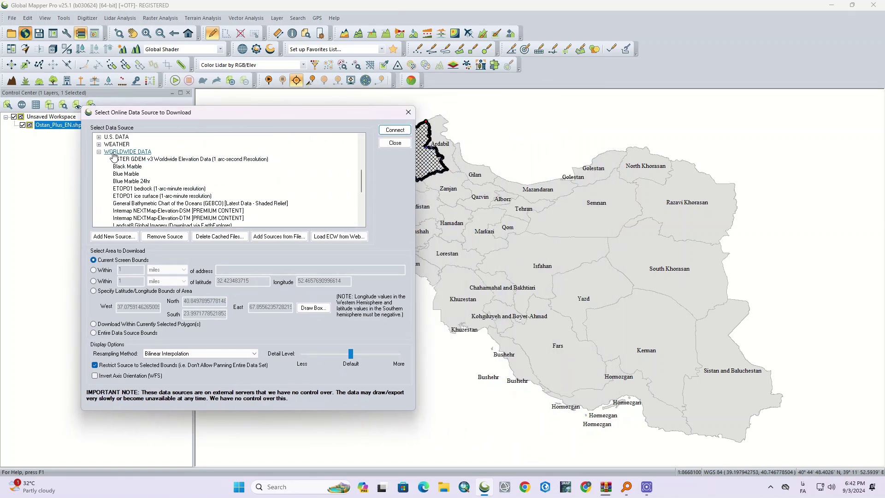
click(100, 153)
click(101, 212)
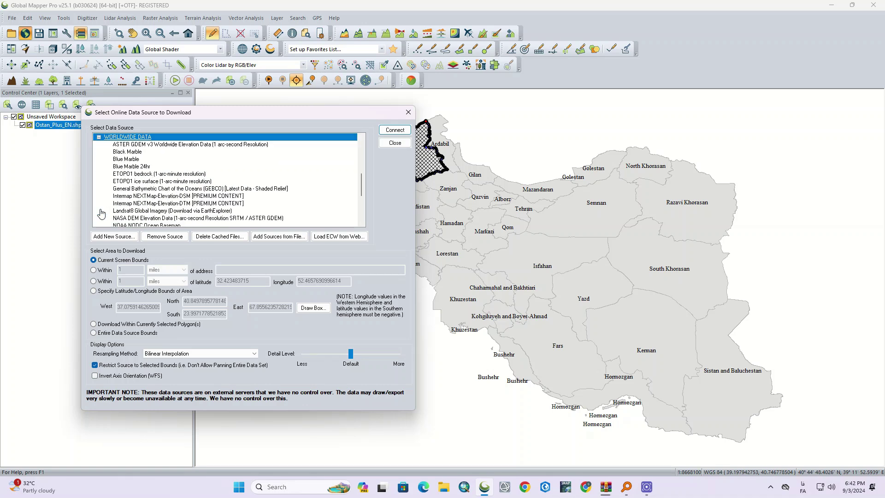
scroll(184, 161, down, 1)
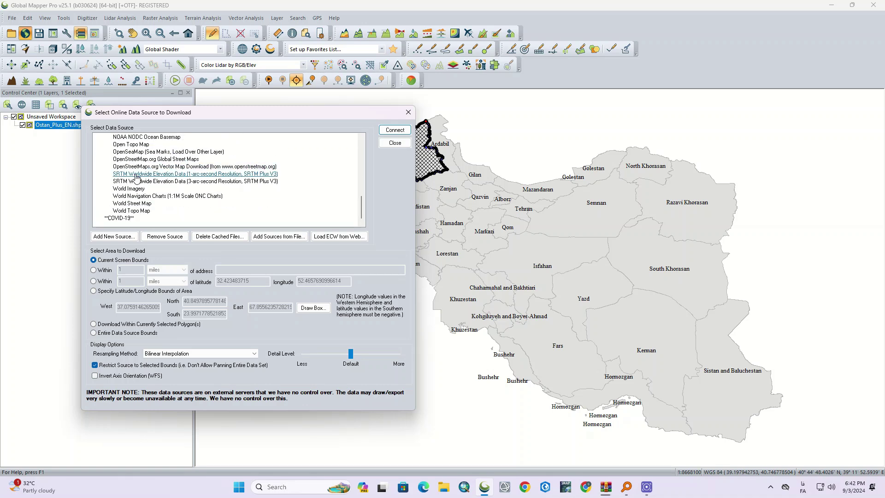
click(214, 176)
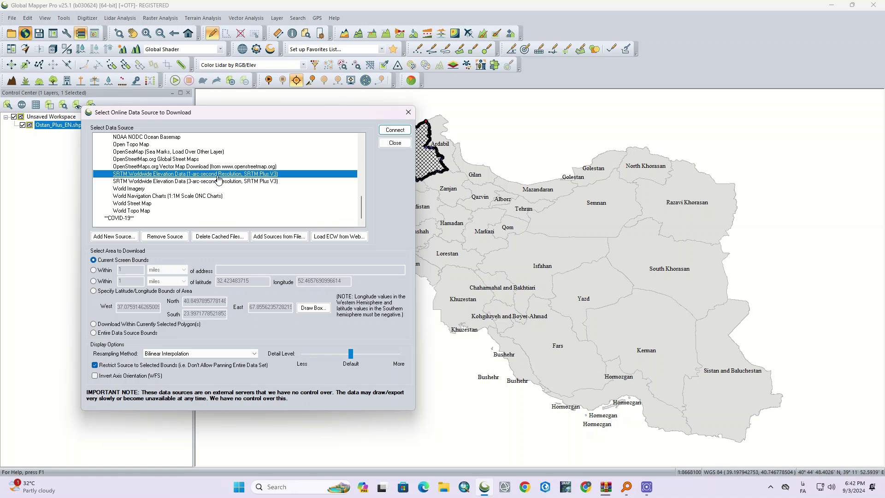
click(123, 326)
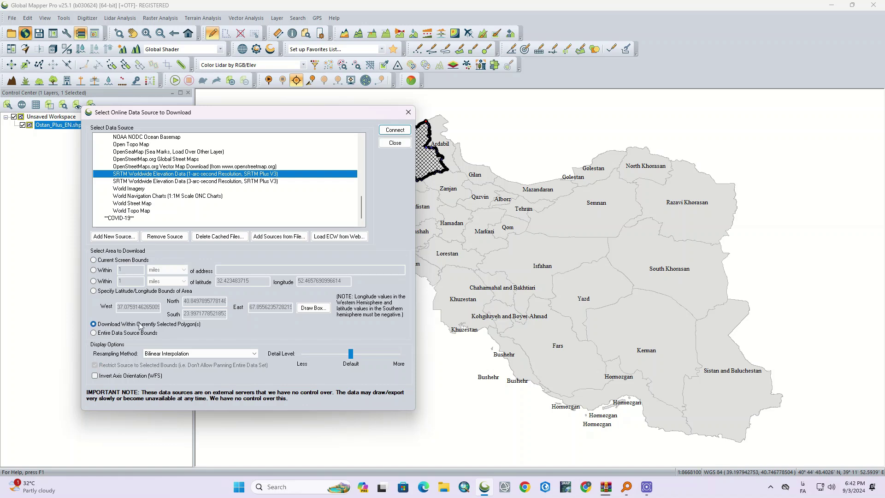
click(395, 130)
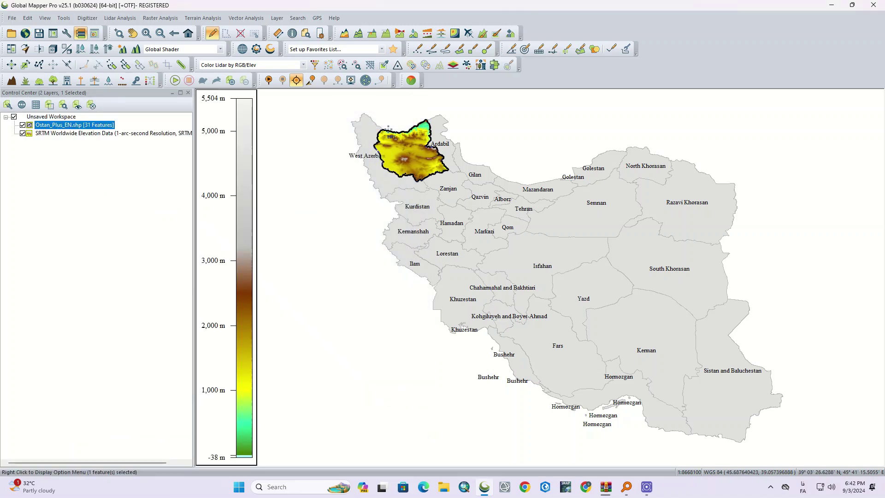
Unload the Ostan_Plus_EN.shp province boundary layer from the workspace.
right_click(78, 128)
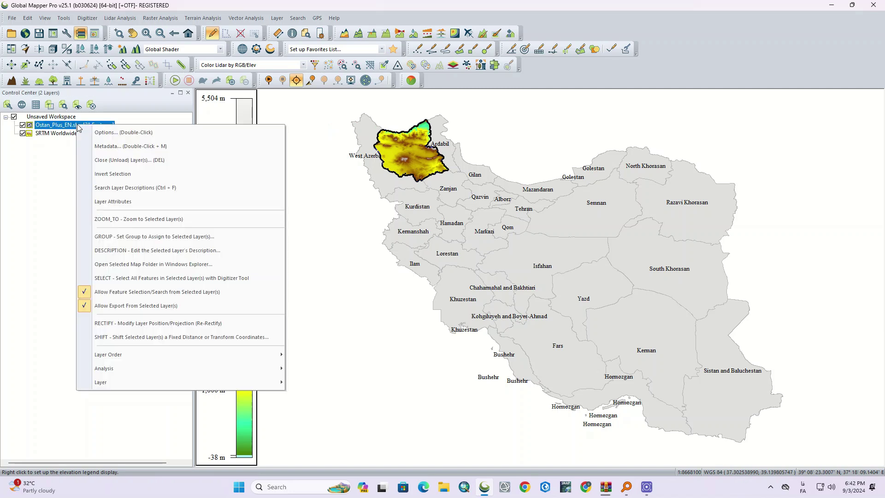
click(120, 160)
click(476, 276)
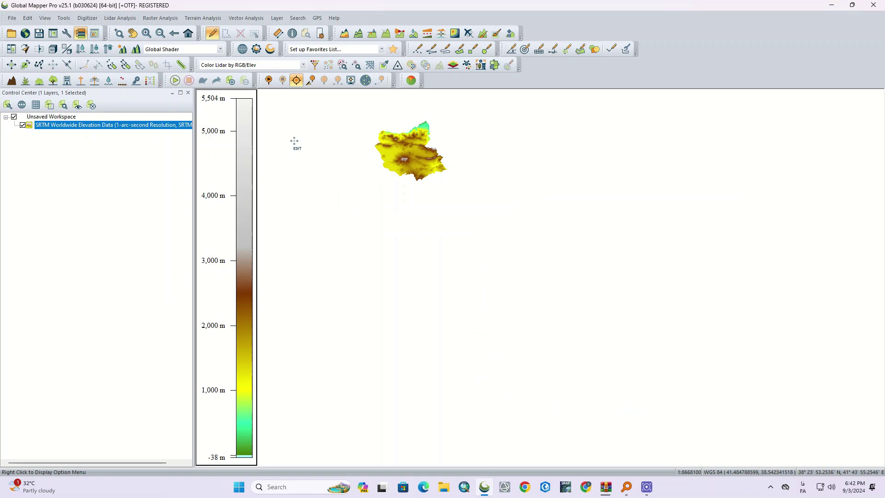
click(188, 38)
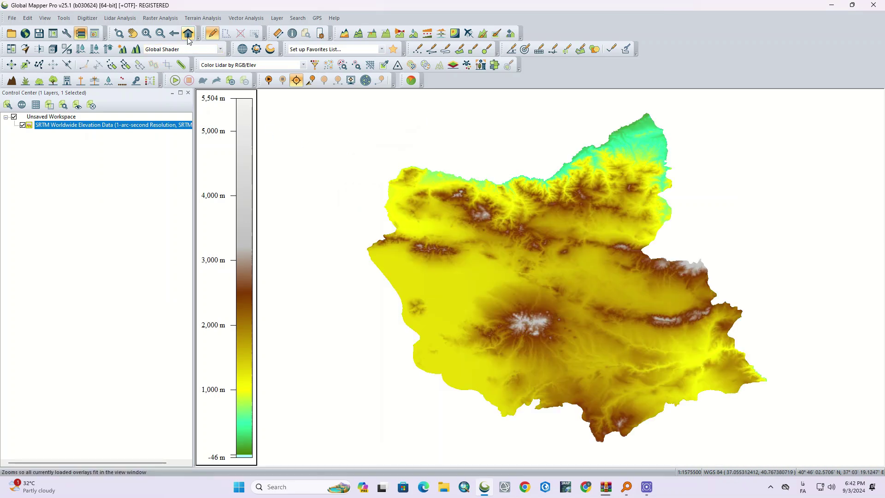
Start exporting the SRTM elevation layer with DEM as the export format.
right_click(85, 128)
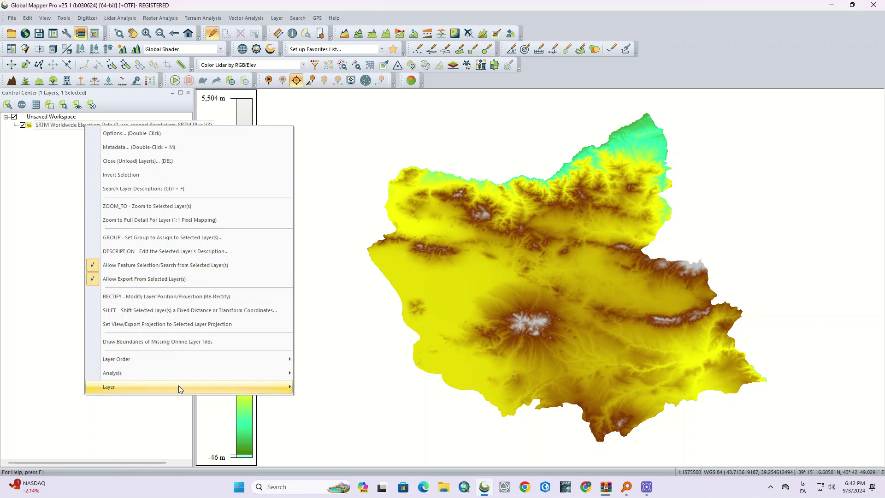
mouse_move(178, 387)
click(349, 258)
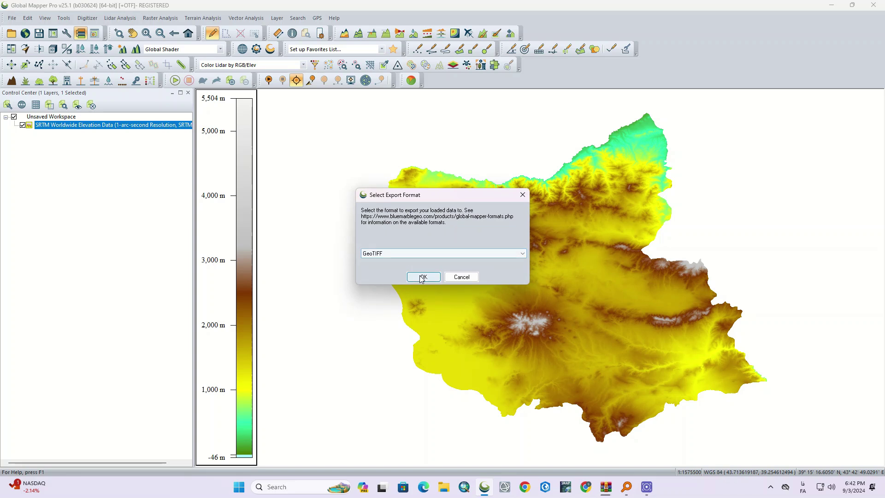
click(514, 254)
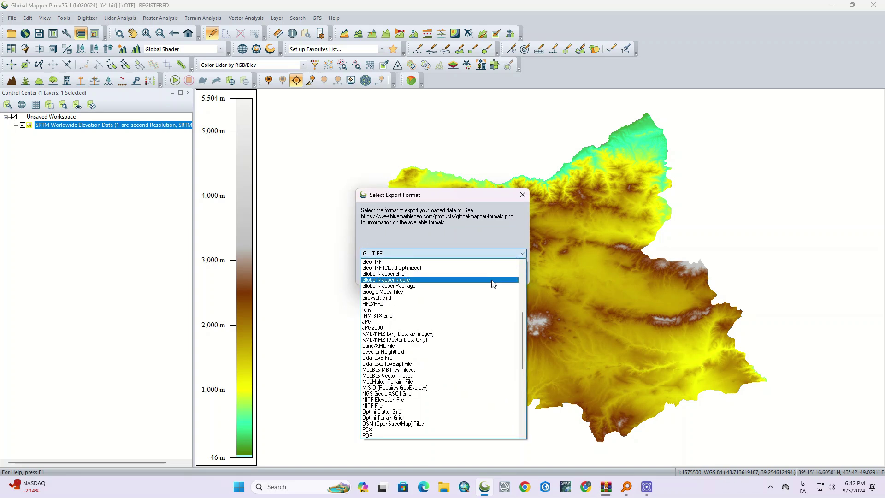
scroll(488, 288, down, 7)
scroll(489, 288, down, 4)
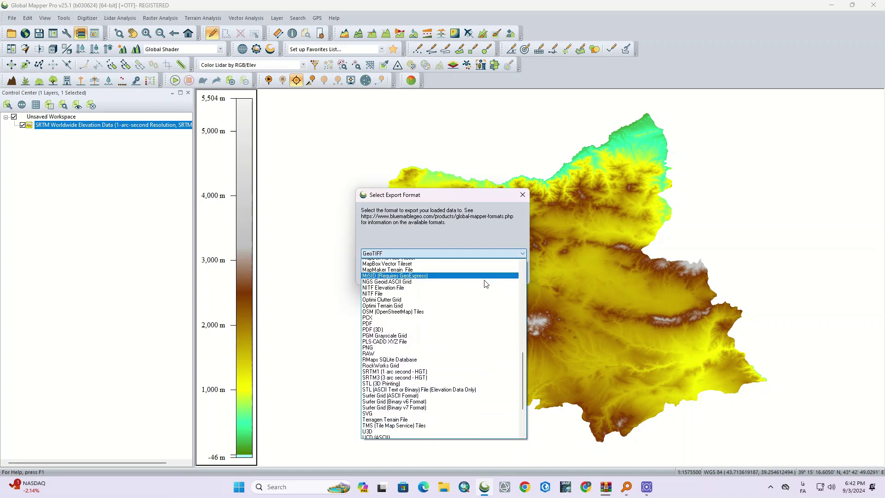
scroll(491, 289, down, 1)
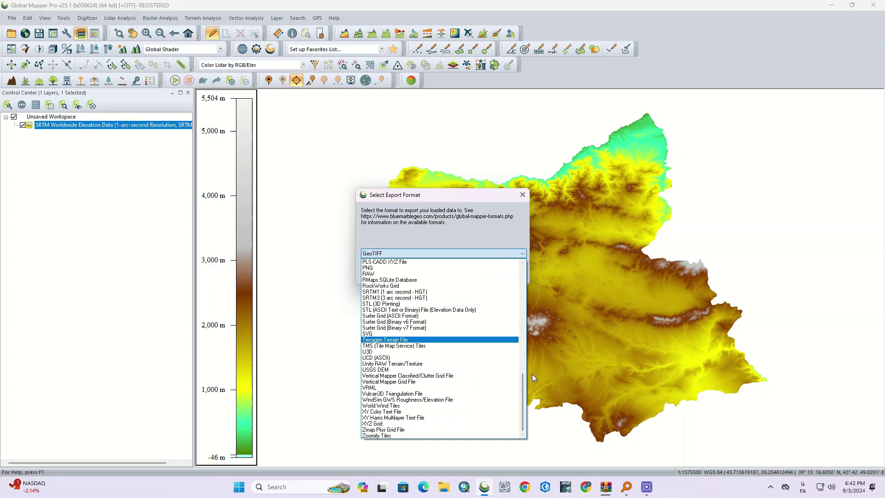
drag(521, 381, 522, 275)
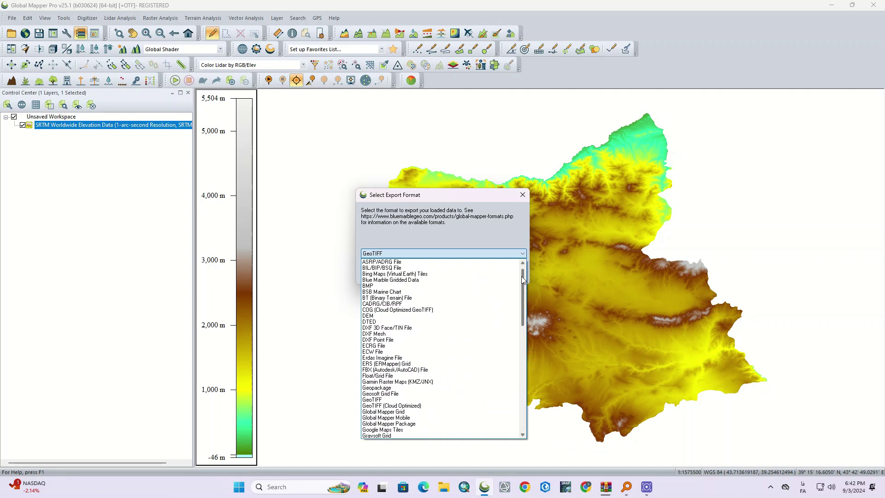
click(483, 316)
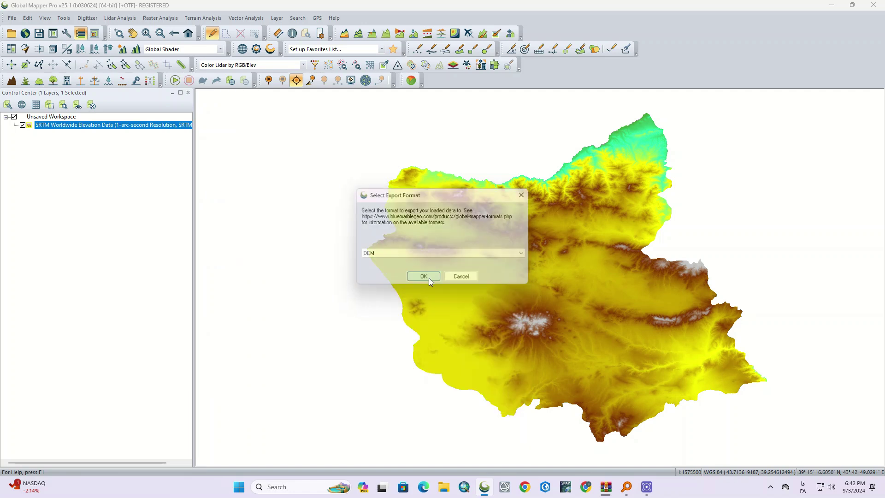
click(428, 278)
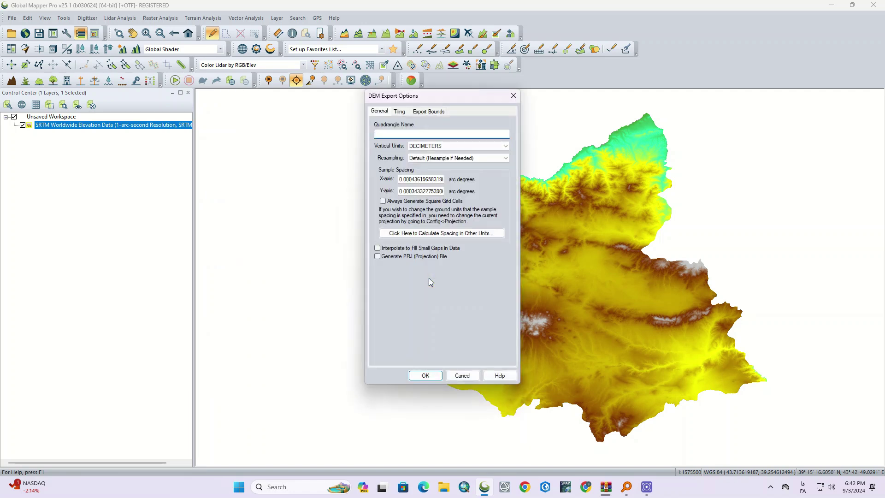
Review the export bounds and accept the default DEM export options covering all loaded data.
click(433, 111)
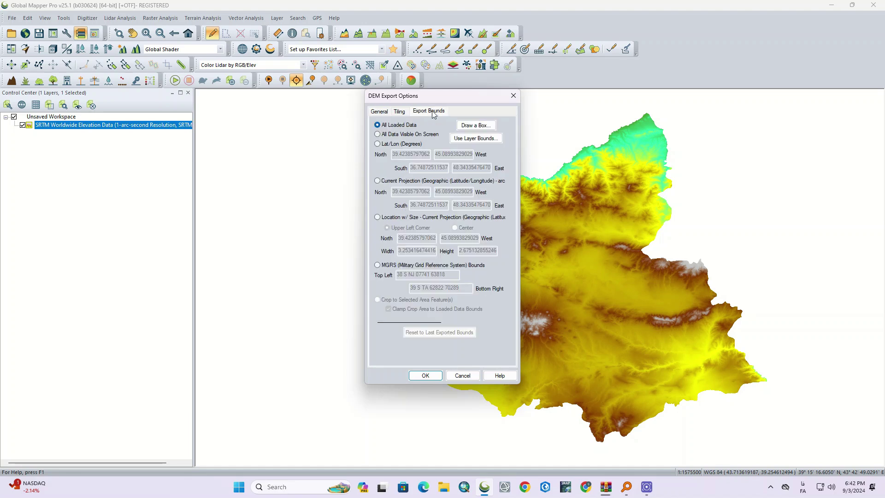
click(380, 116)
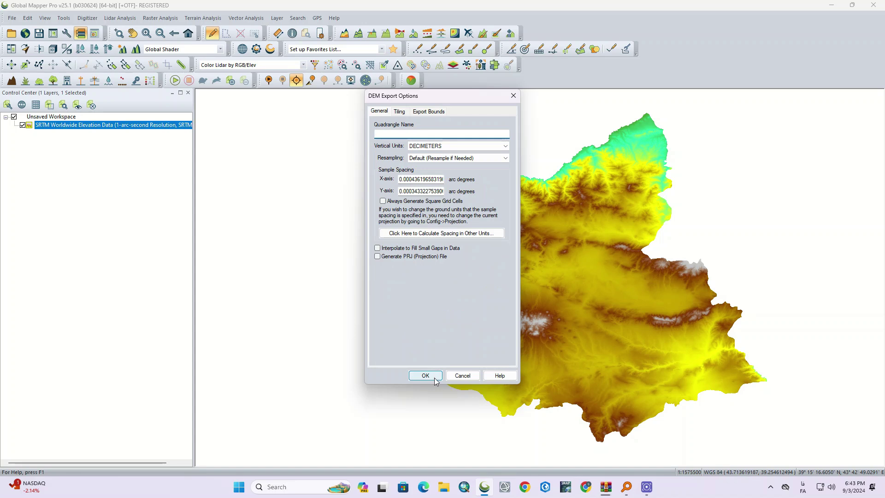
click(426, 376)
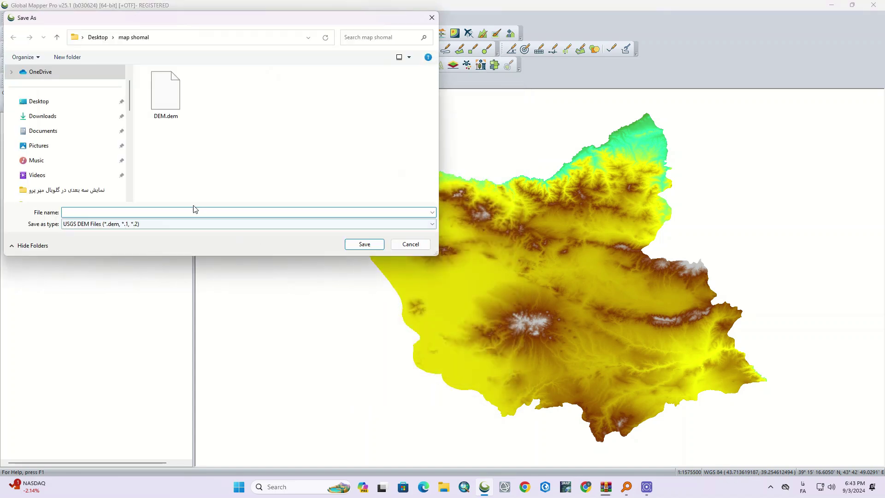
Save the exported elevation file as DEM2 in the map shomal folder.
click(158, 110)
double_click(98, 210)
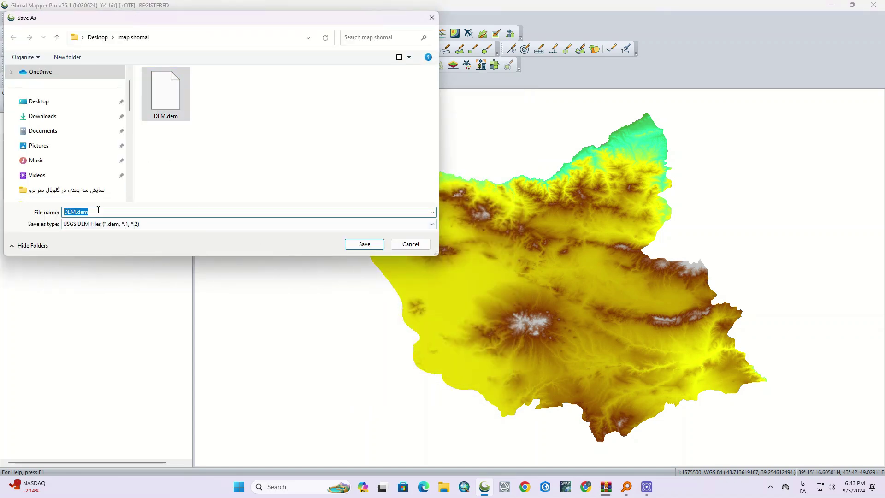
text(دد)
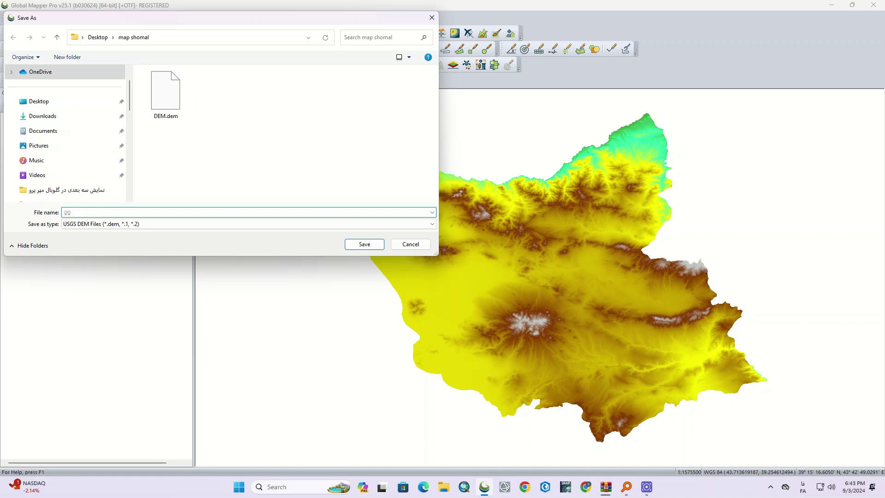
key(alt+shift)
text(DEM)
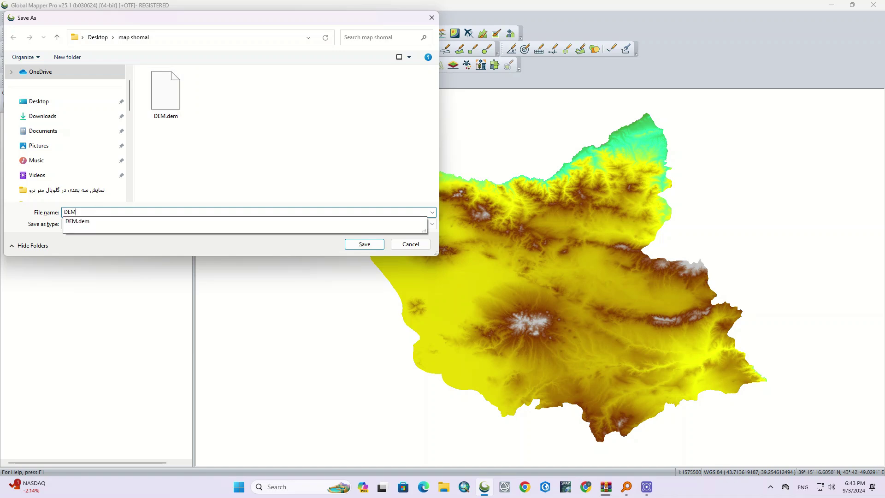
text(2)
key(Return)
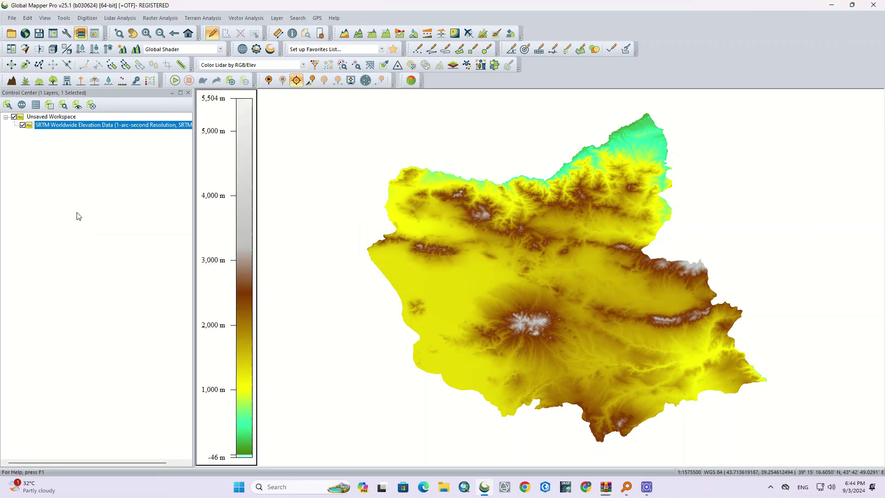
Unload the online SRTM layer and open DEM2.dem from the map shomal folder on the Desktop.
right_click(52, 128)
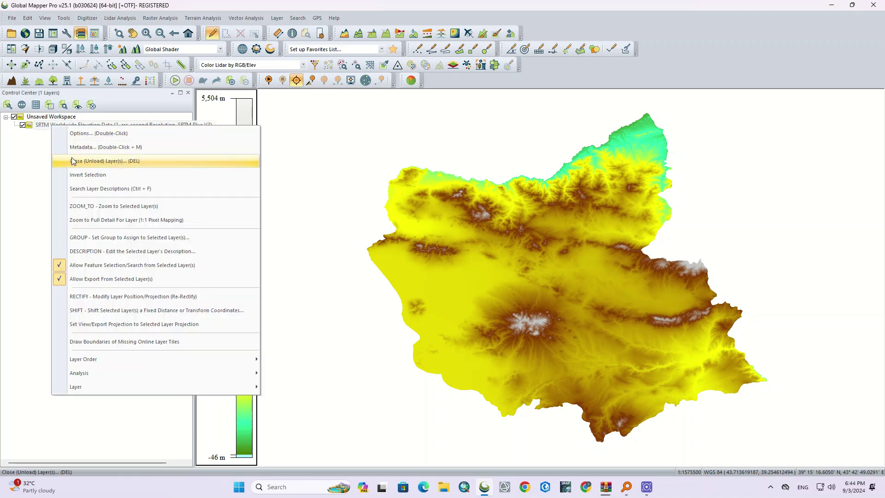
click(79, 161)
click(11, 33)
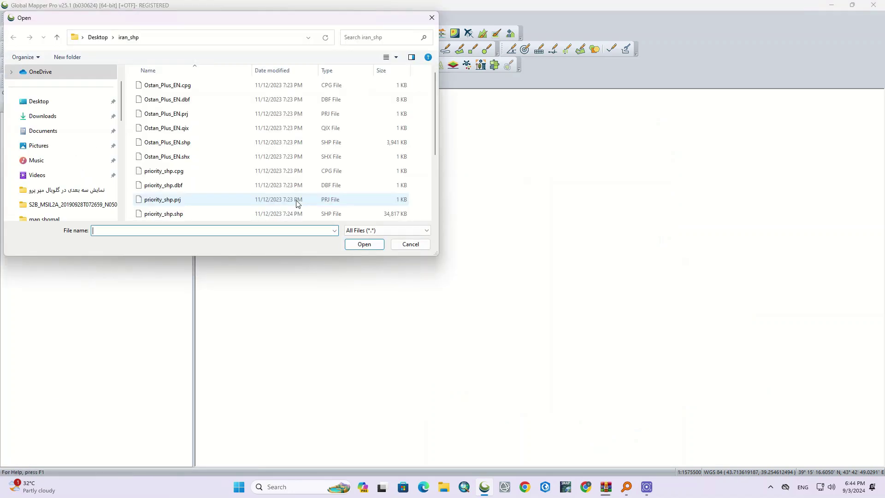
click(98, 37)
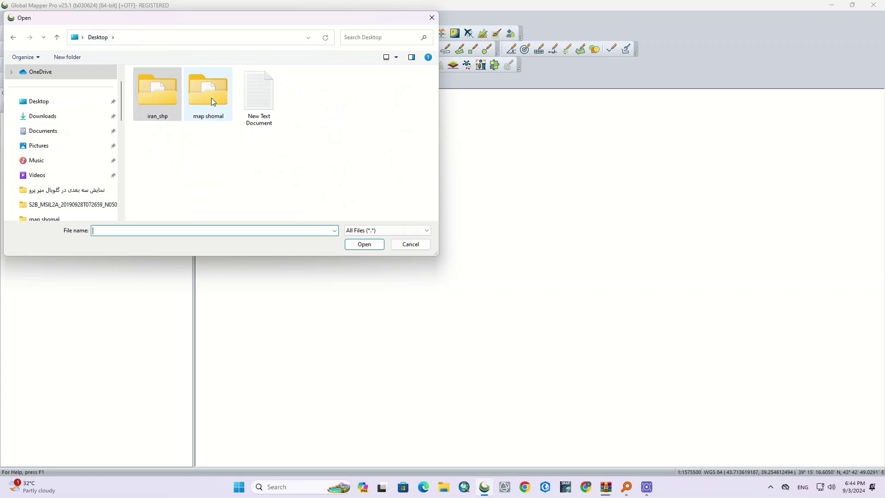
double_click(211, 98)
double_click(307, 101)
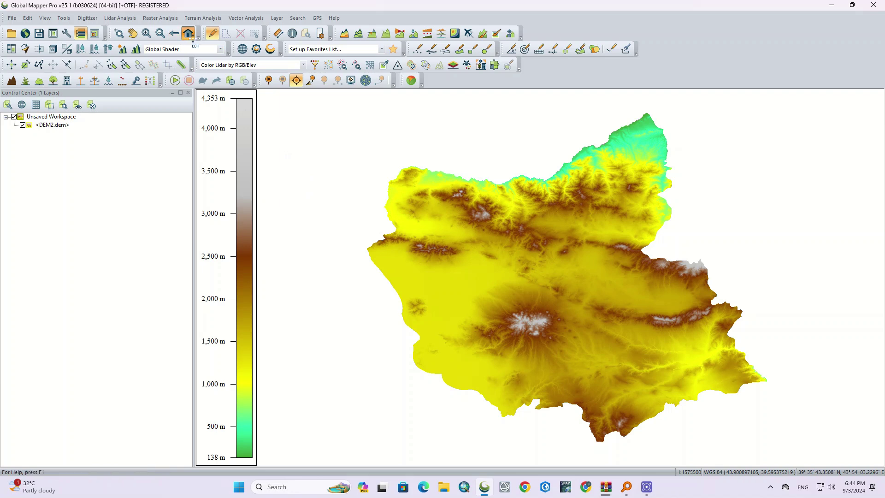
Set up contour generation from the DEM with the layer named CONTOURS and a 200 m contour interval.
click(360, 39)
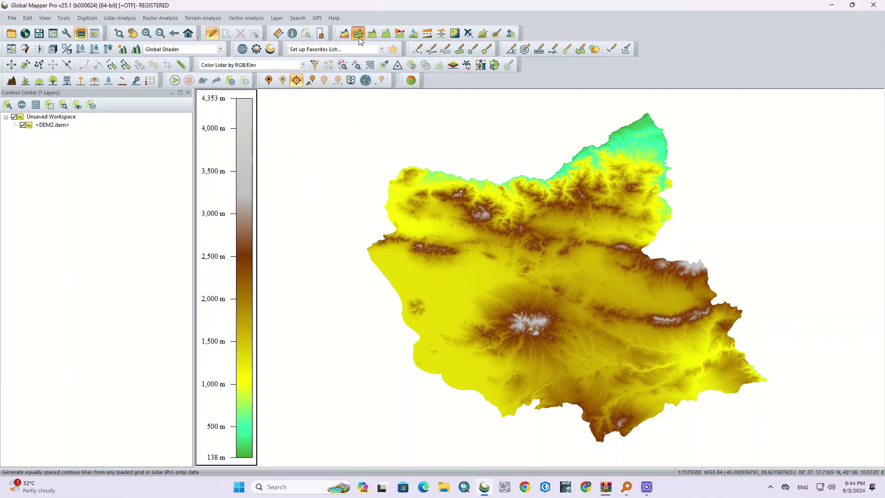
drag(402, 76, 213, 66)
click(234, 99)
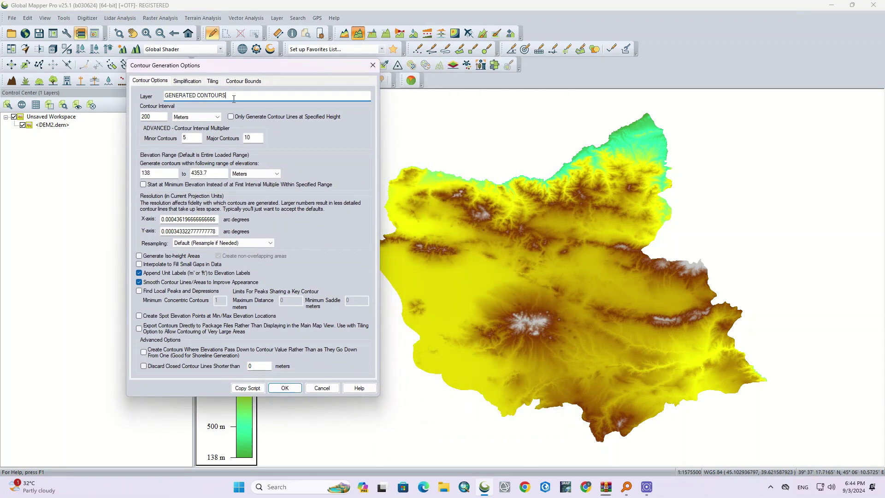
drag(199, 95, 162, 97)
key(BackSpace)
drag(166, 117, 130, 118)
text(100)
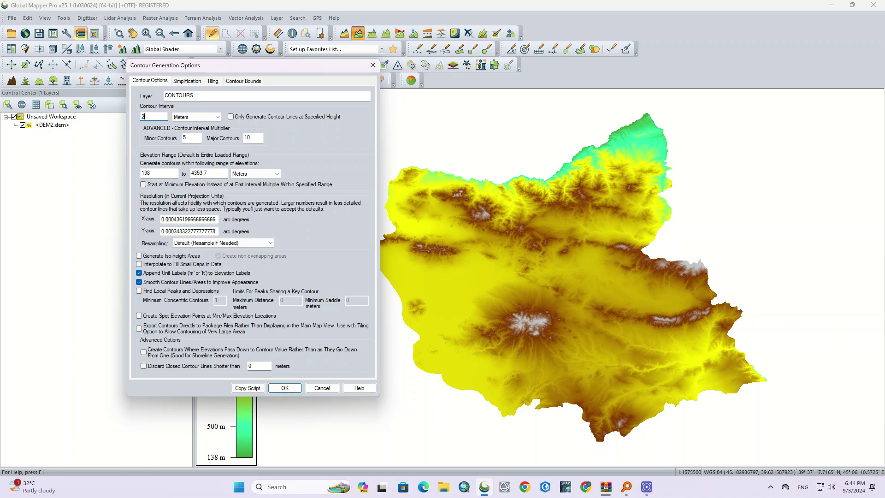
click(218, 117)
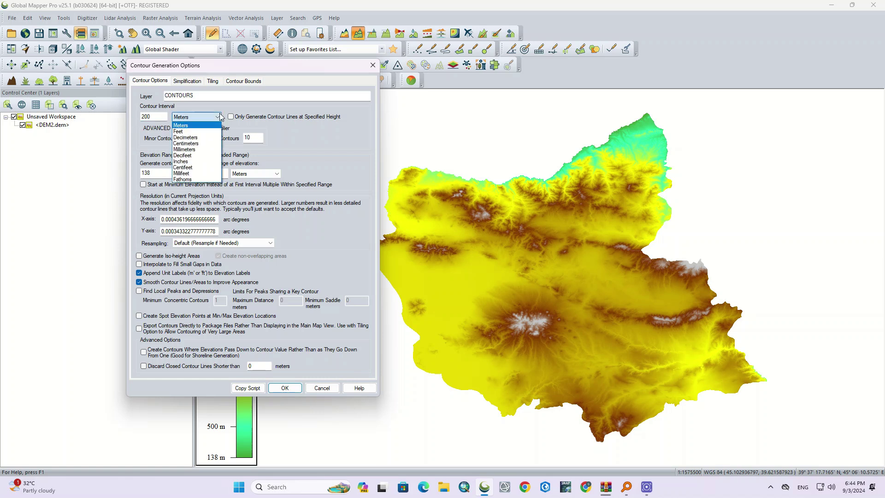
click(220, 115)
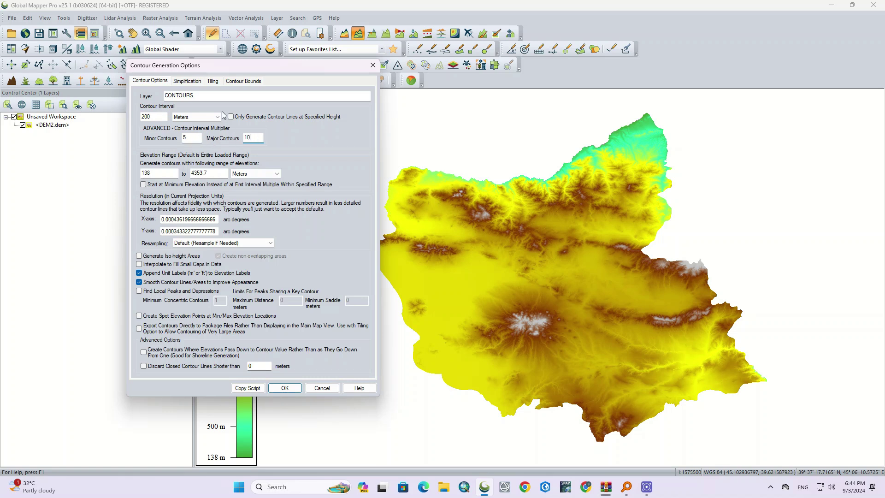
Check the simplification, tiling and bounds settings and generate the contours for all loaded data.
click(197, 82)
click(212, 82)
click(237, 81)
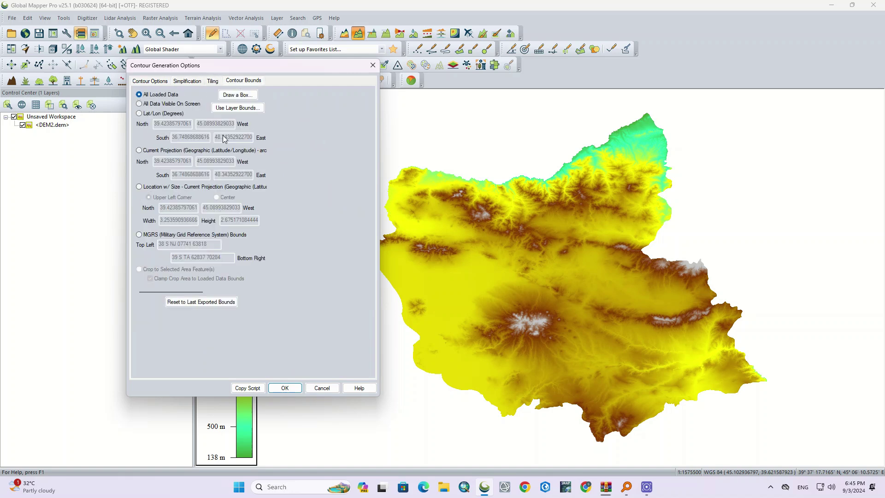
click(158, 83)
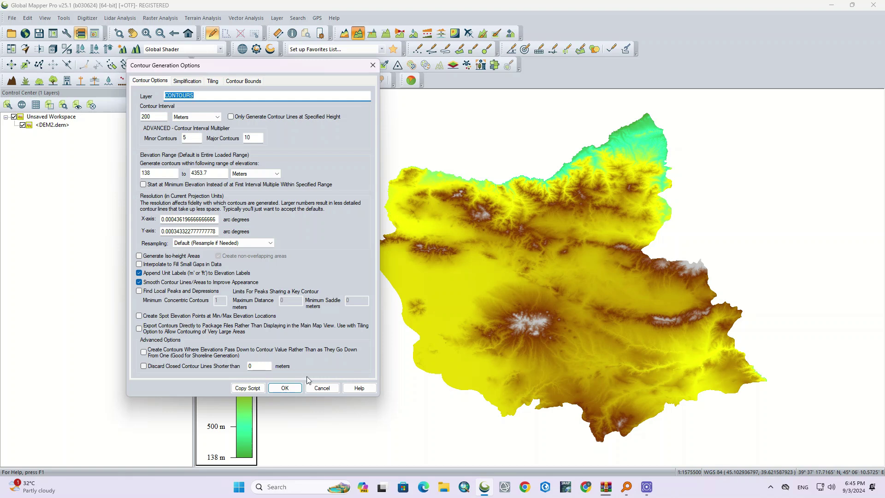
click(286, 389)
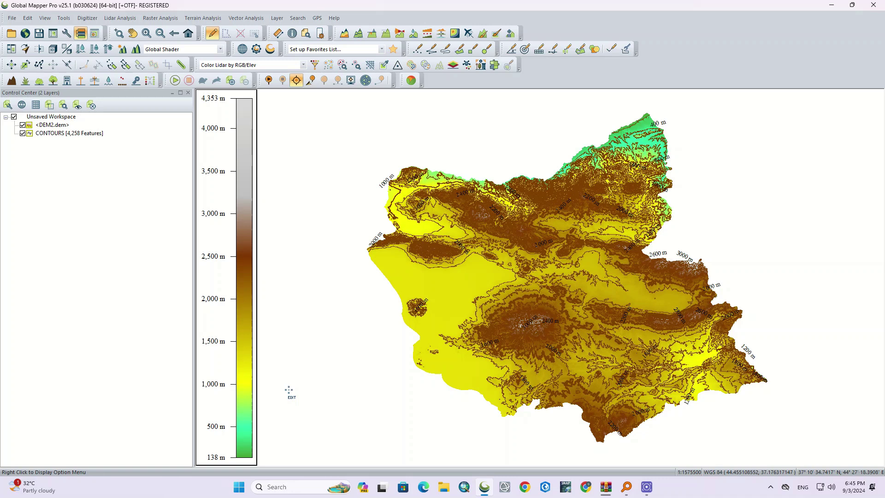
Hide the DEM2.dem layer and examine the contour lines and elevation labels across the northern mountains.
click(22, 126)
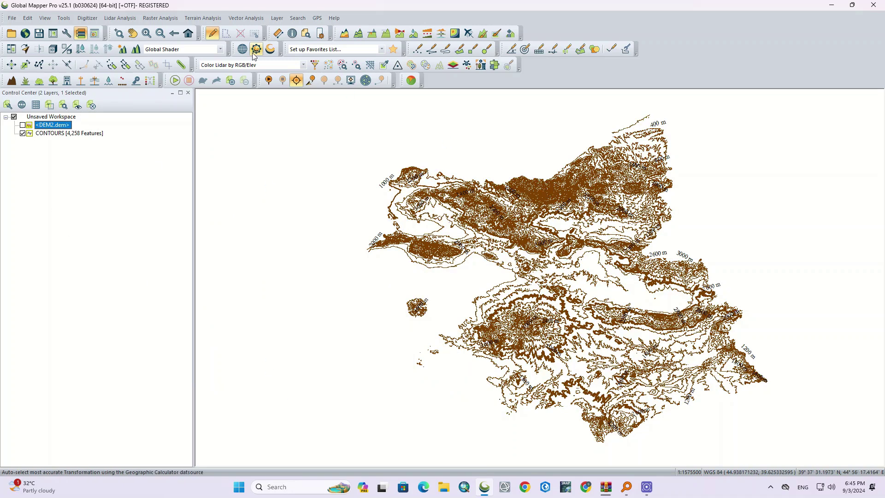
click(133, 33)
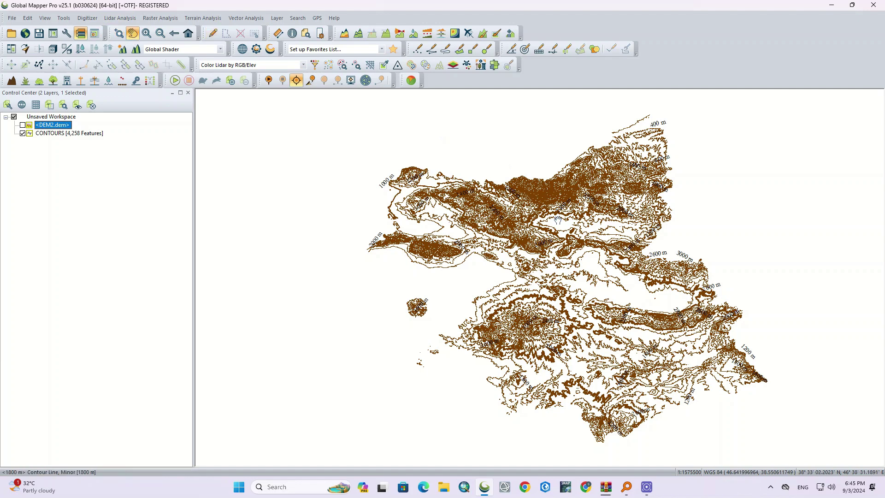
scroll(558, 220, up, 1)
scroll(538, 201, up, 3)
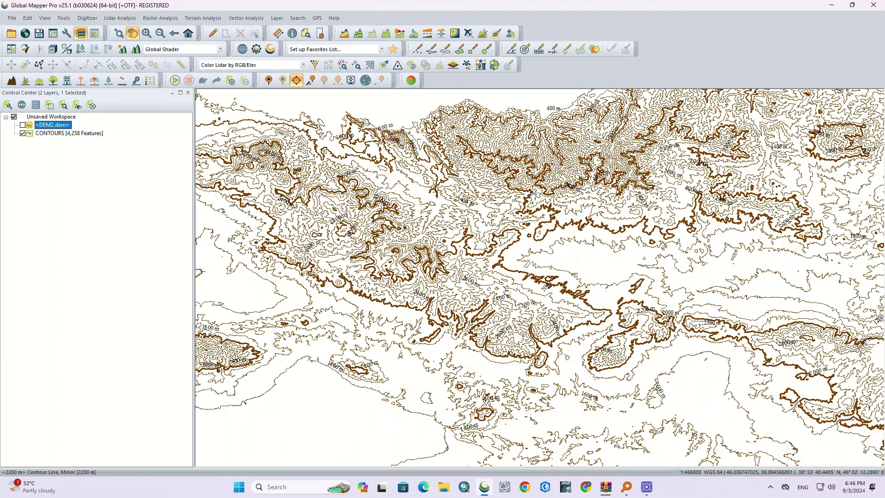
scroll(407, 266, up, 2)
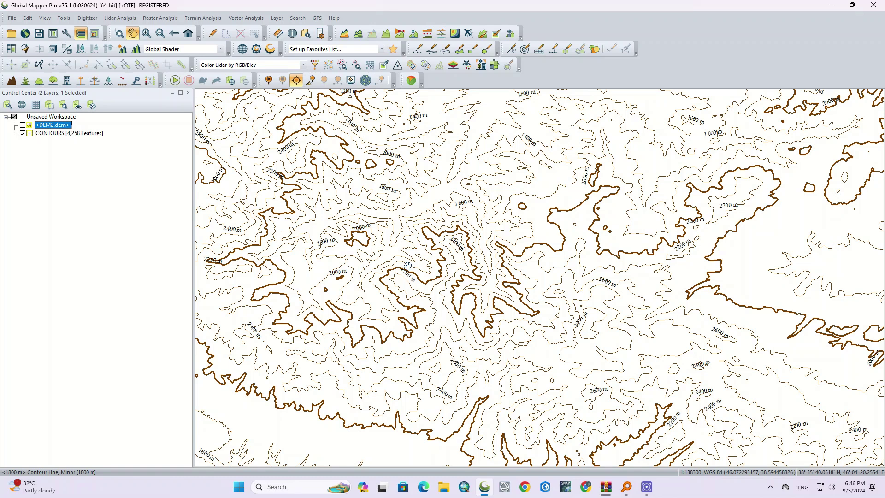
scroll(408, 266, up, 2)
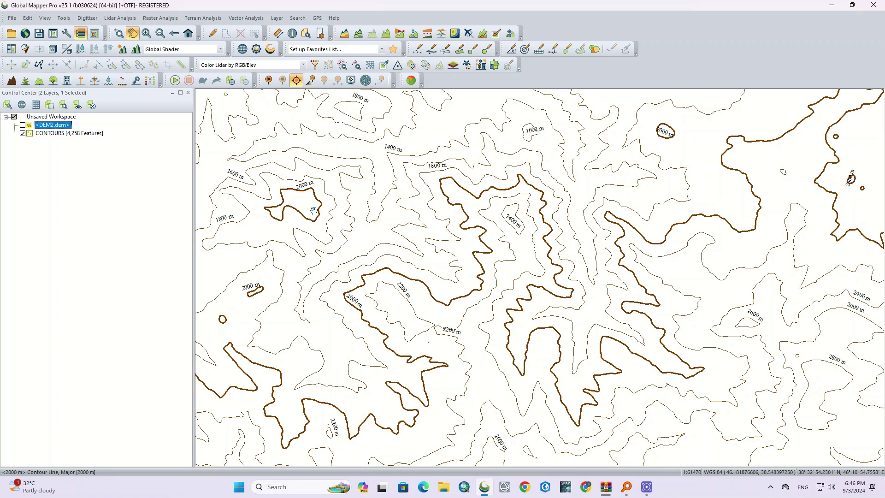
scroll(470, 254, down, 1)
scroll(470, 254, down, 2)
scroll(379, 325, down, 1)
scroll(634, 210, up, 2)
drag(578, 288, 517, 225)
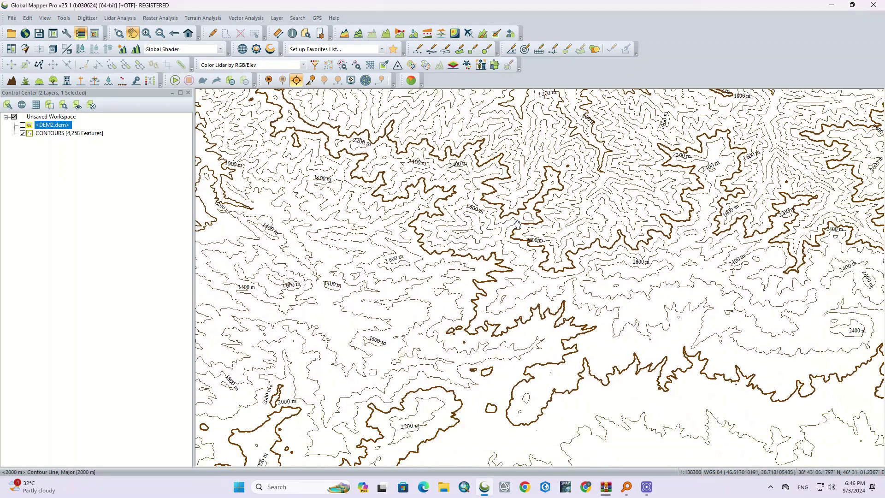
scroll(517, 224, down, 3)
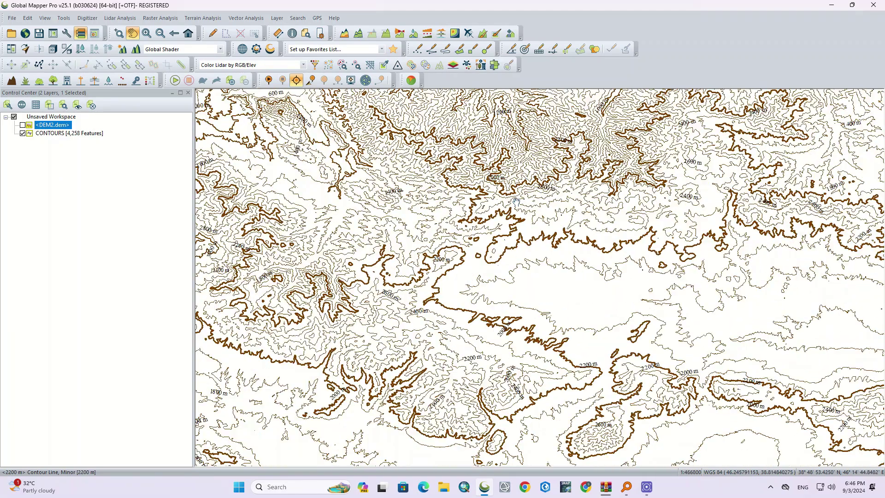
scroll(516, 202, down, 1)
scroll(523, 272, down, 1)
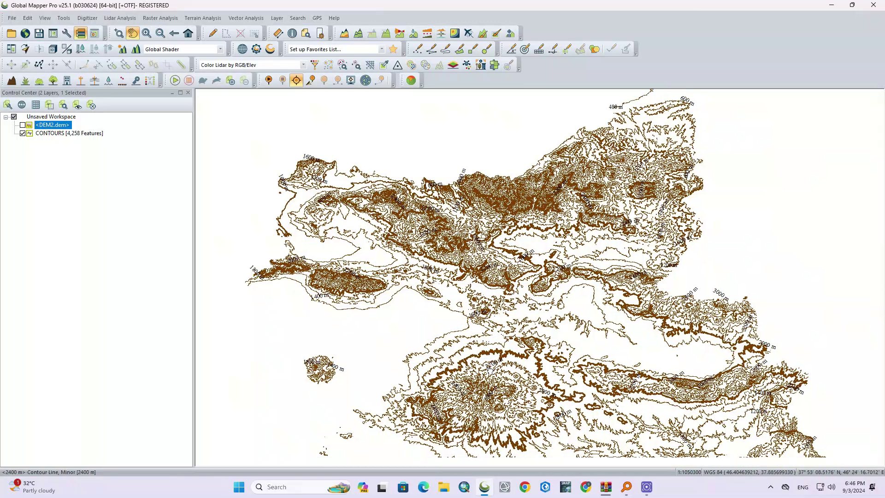
Examine the contours of the large central massif and the small isolated mountain in the west.
drag(484, 366, 488, 274)
scroll(466, 299, up, 2)
scroll(518, 319, up, 2)
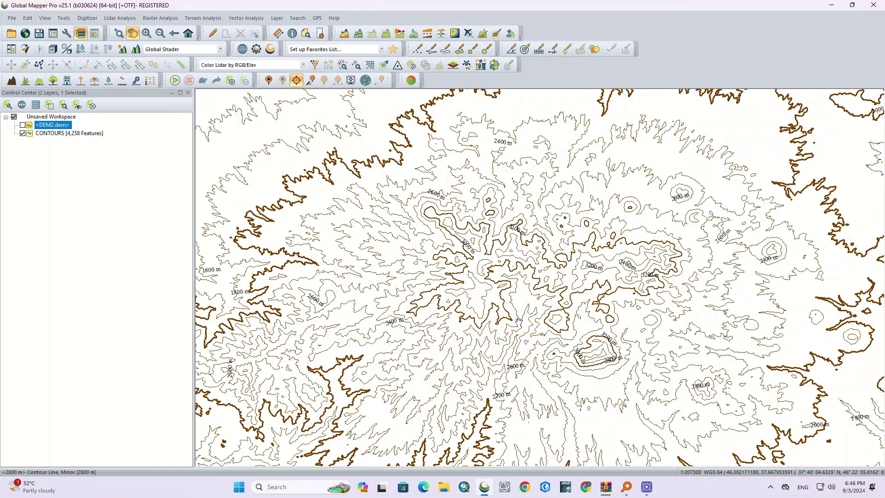
scroll(497, 295, down, 3)
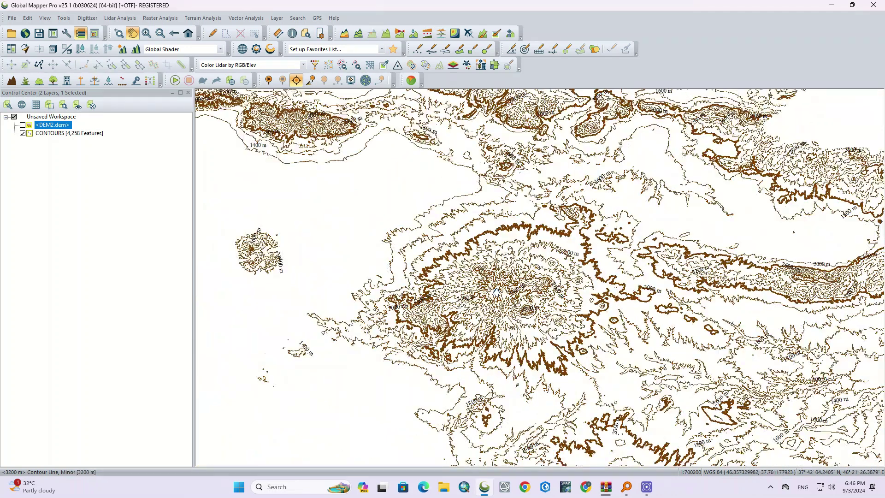
scroll(224, 246, up, 4)
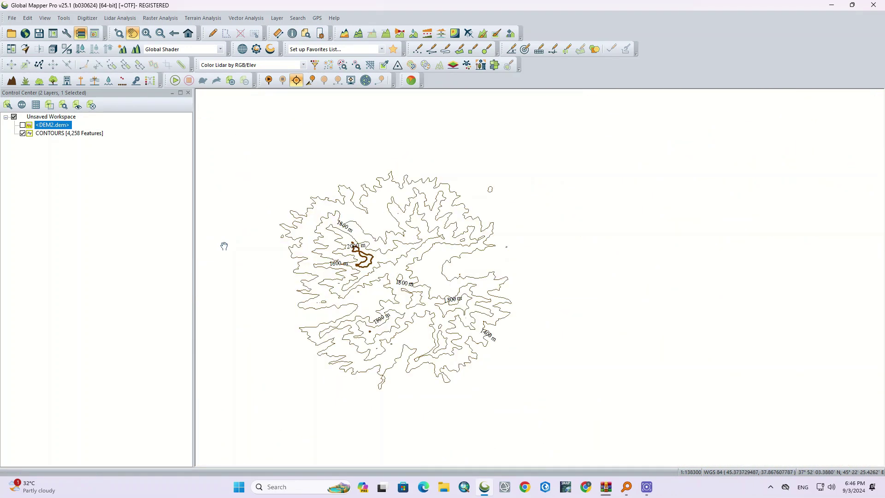
scroll(393, 310, up, 1)
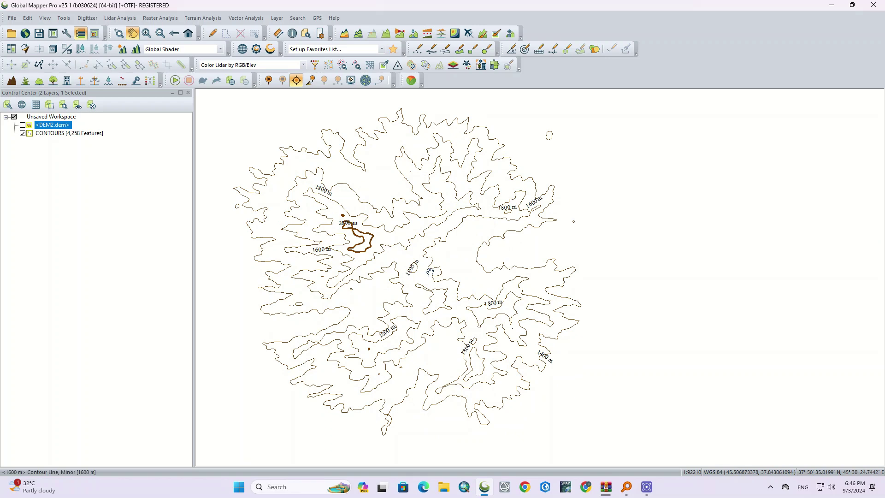
scroll(362, 289, down, 7)
Show the DEM2.dem layer again and change the elevation shading to Atlas Shader.
click(22, 125)
scroll(359, 282, up, 3)
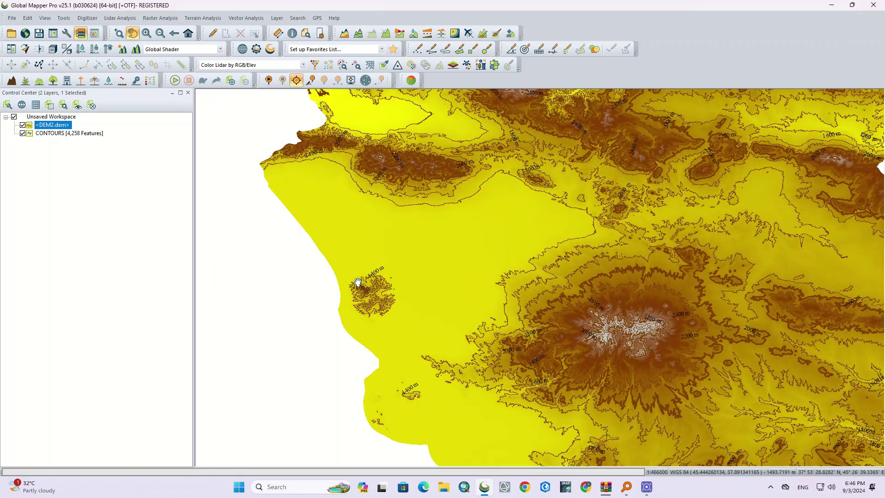
scroll(371, 300, up, 3)
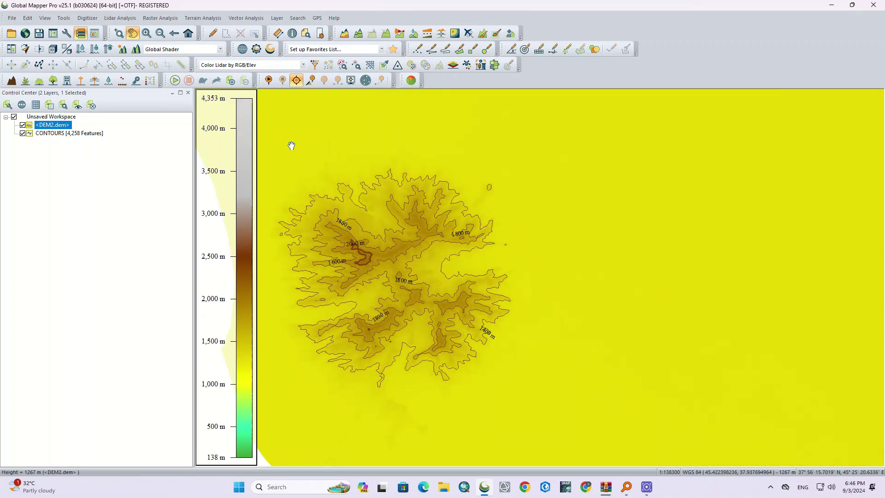
click(221, 49)
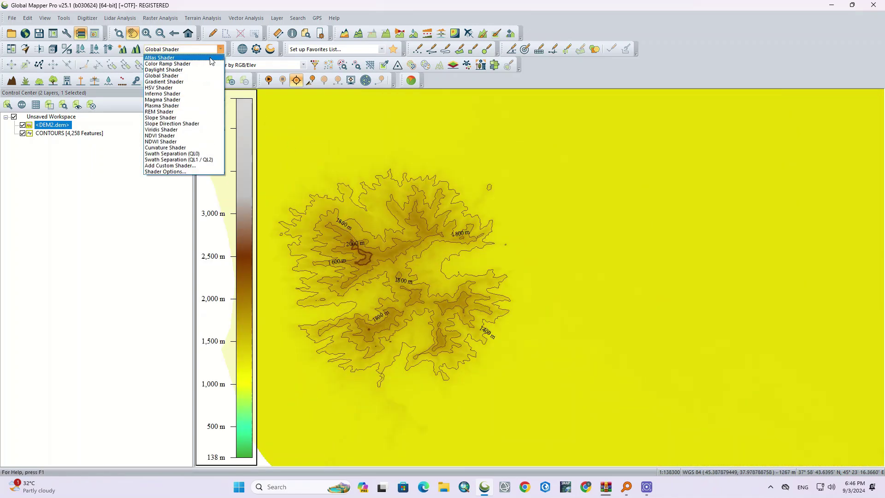
click(211, 59)
Examine the contours over the Atlas-shaded terrain, from the central massif up to the northern mountains and border valleys.
scroll(413, 327, down, 3)
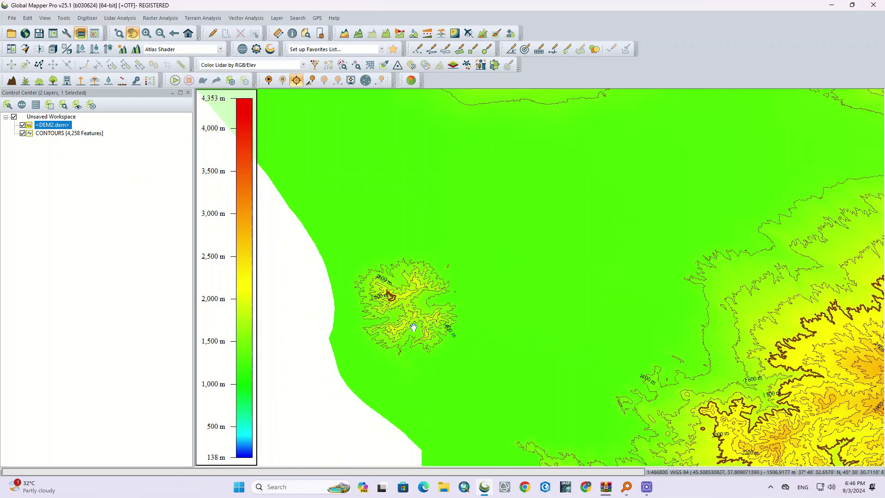
scroll(413, 327, down, 2)
scroll(625, 362, up, 1)
drag(625, 361, 450, 285)
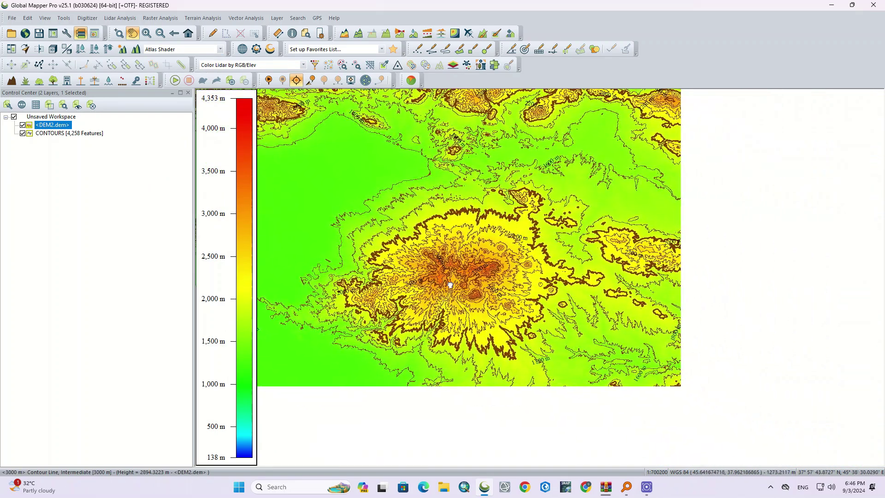
scroll(621, 210, up, 1)
drag(621, 210, 538, 248)
scroll(404, 177, up, 1)
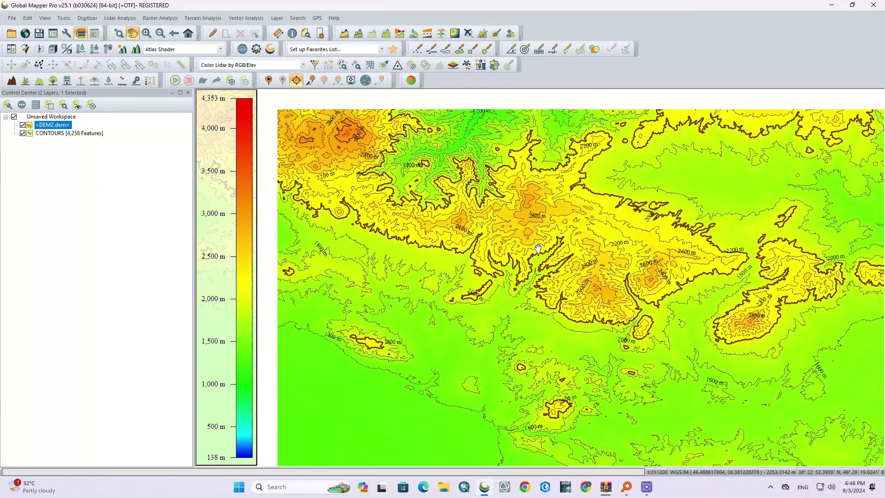
drag(441, 143, 520, 258)
scroll(406, 215, up, 1)
scroll(427, 256, up, 1)
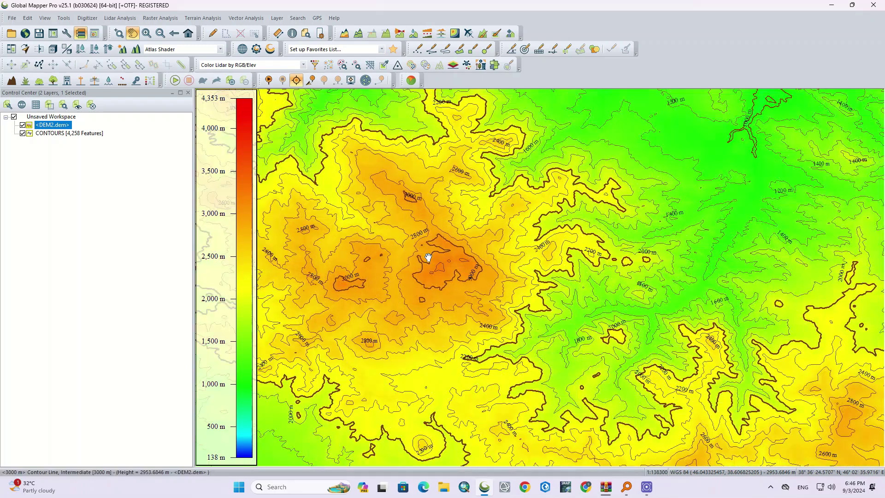
drag(642, 154, 533, 277)
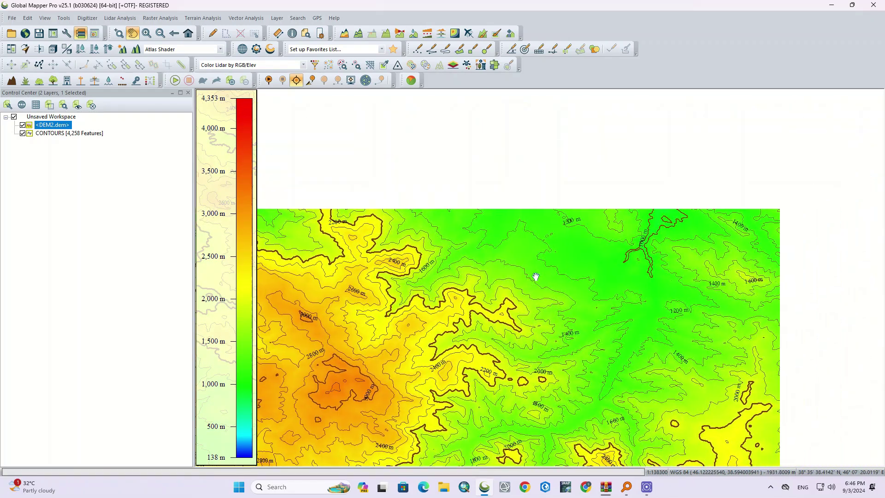
drag(718, 163, 612, 243)
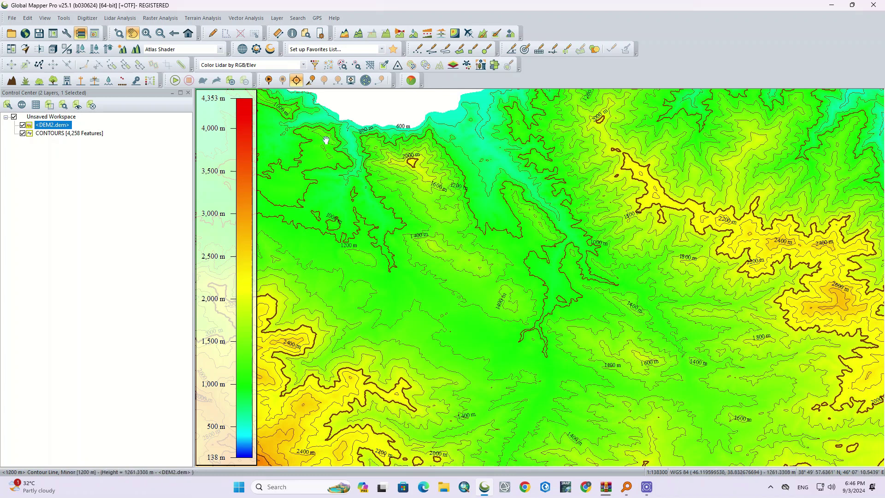
Generate a second contour layer, CONTOURS(2), from the DEM with a 100 m contour interval.
click(357, 34)
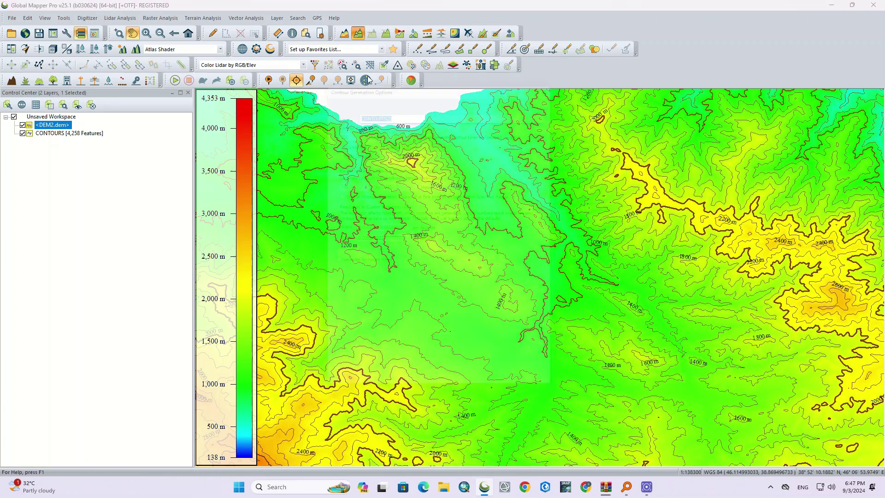
double_click(349, 125)
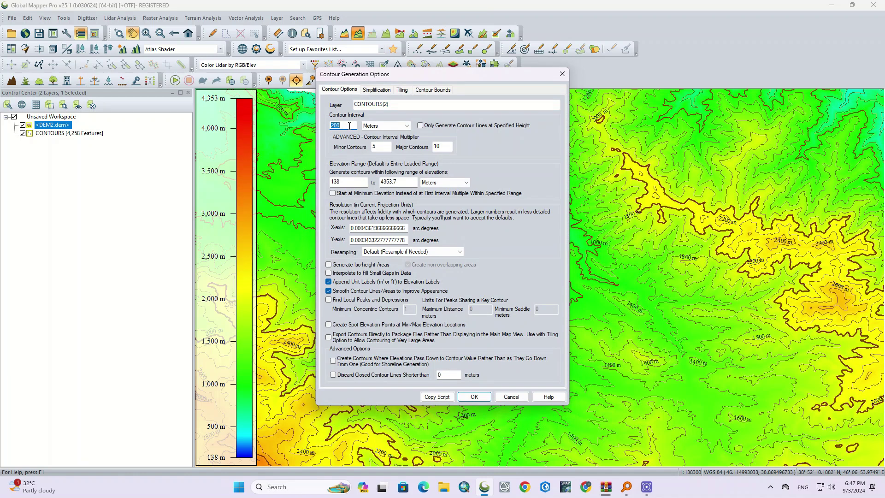
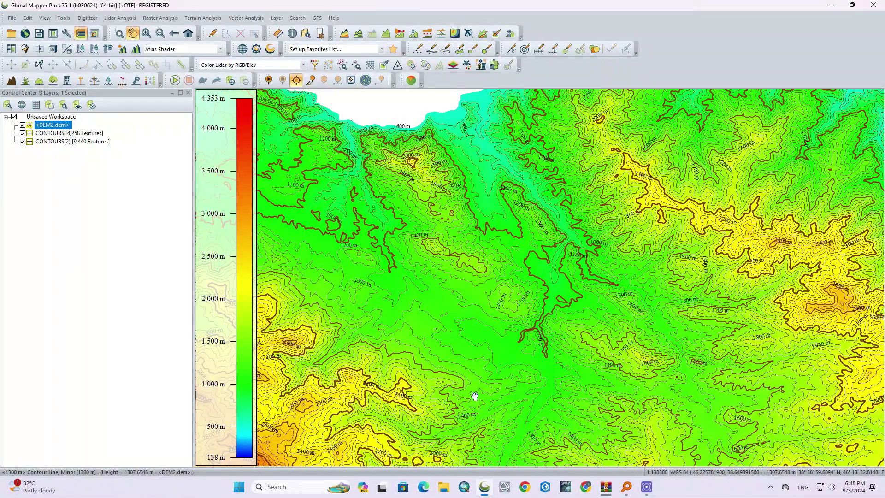
Compare the 200 m and 100 m contour layers by toggling their visibility, leaving CONTOURS shown and CONTOURS(2) hidden.
click(22, 141)
click(22, 141)
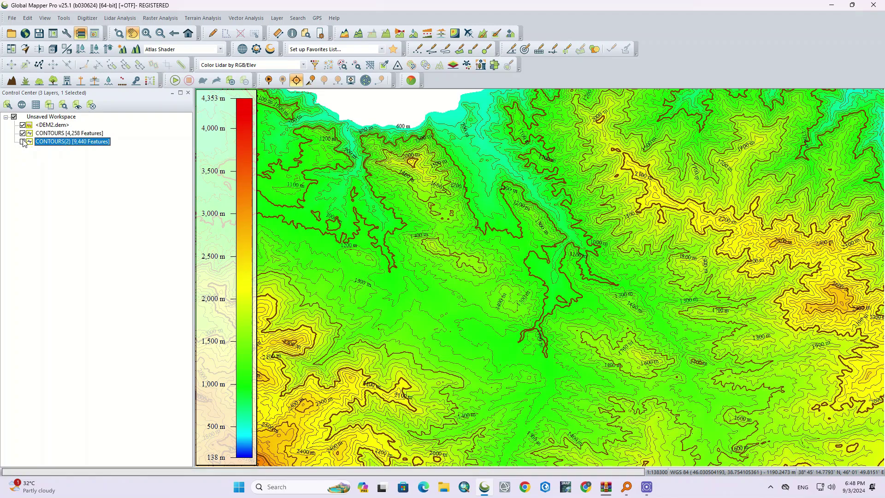
click(23, 141)
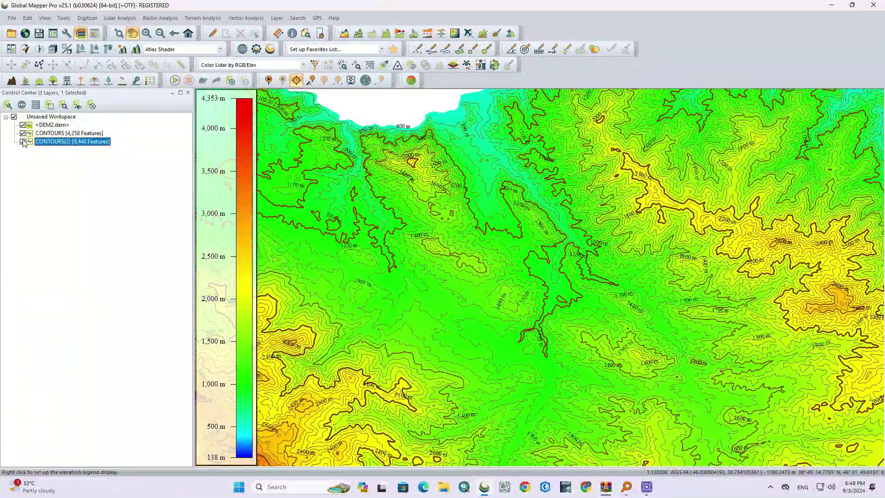
click(23, 142)
click(22, 134)
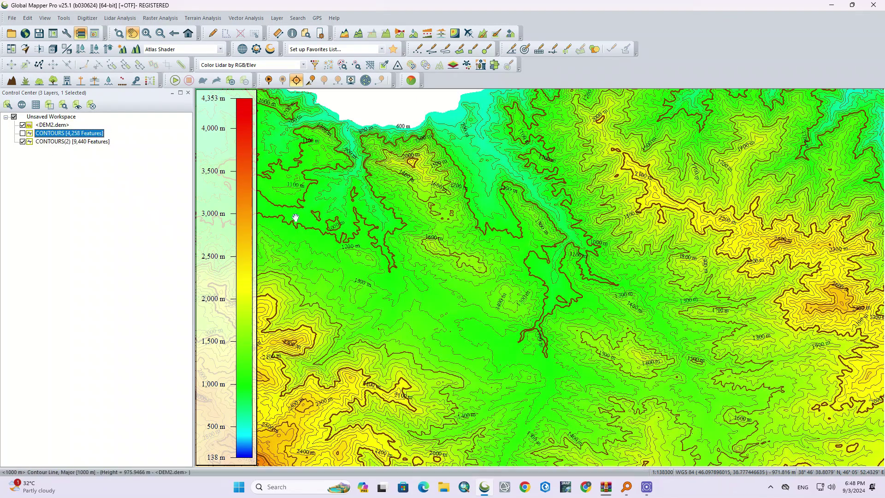
scroll(295, 217, down, 1)
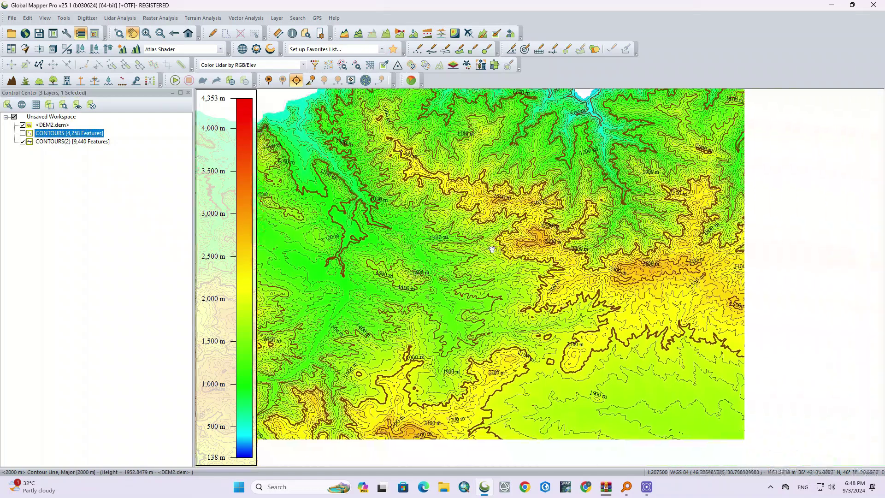
scroll(492, 250, up, 1)
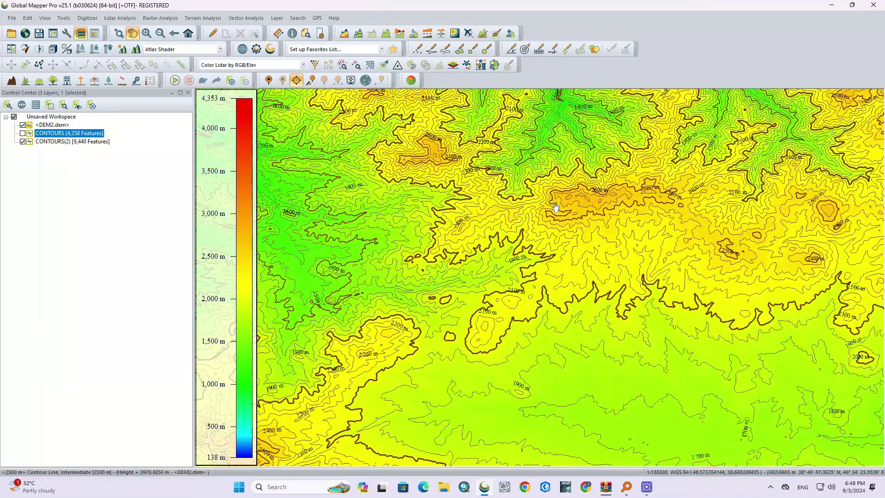
click(22, 133)
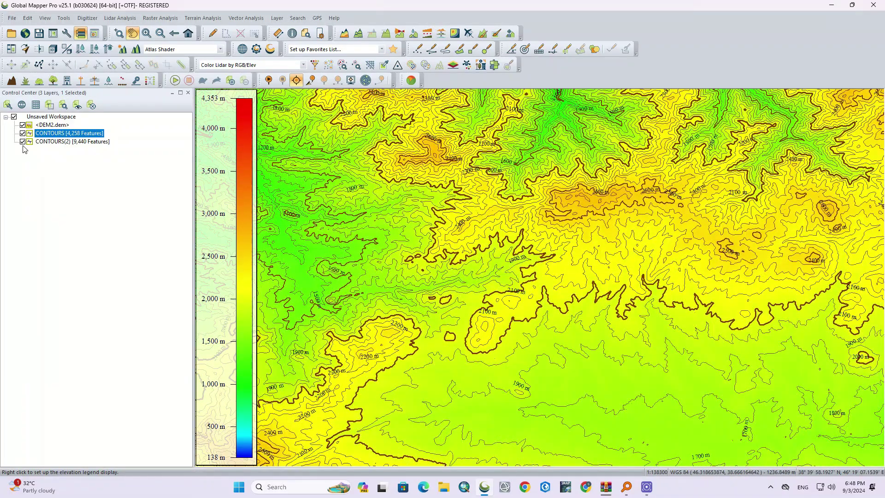
click(23, 141)
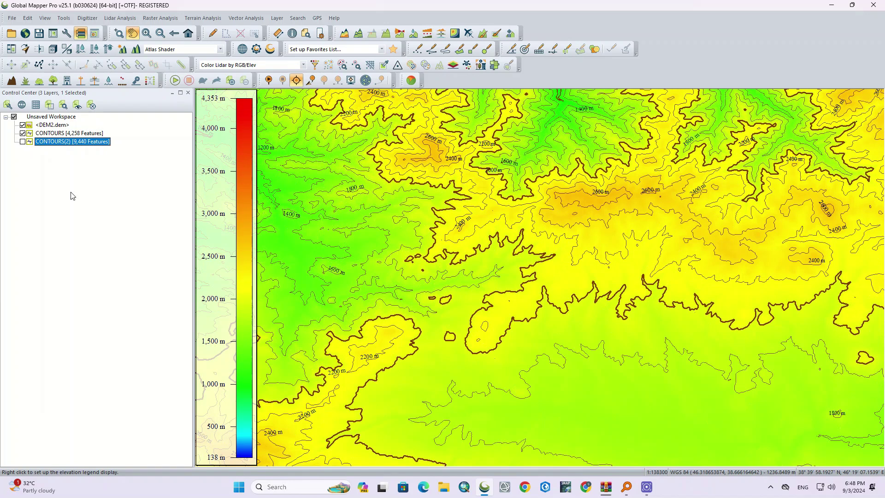